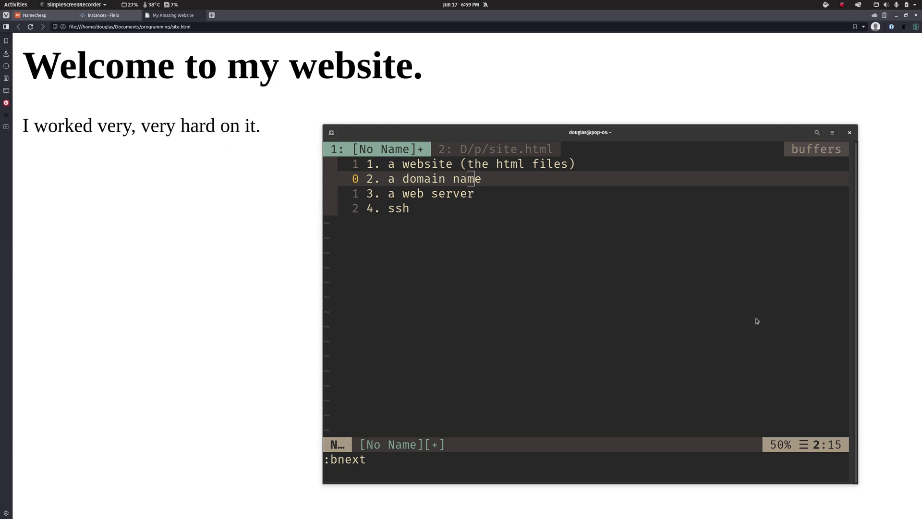
Switch Vim to the site.html buffer and briefly highlight its 'Welcome to my website.' heading line
click(714, 316)
key(Tab)
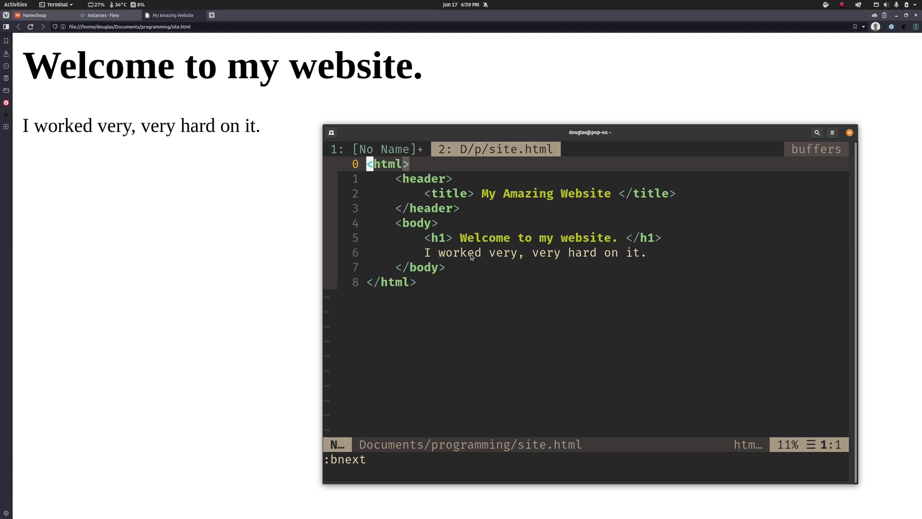
drag(676, 237, 441, 222)
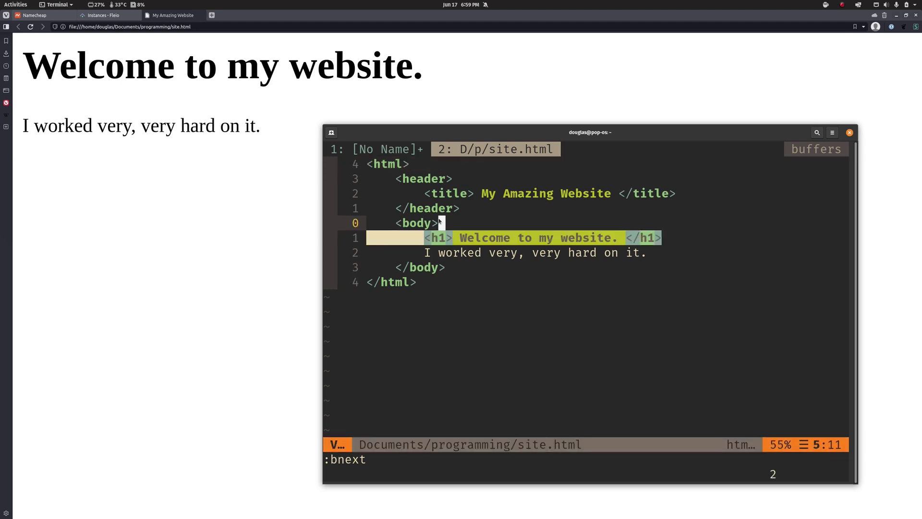
click(531, 268)
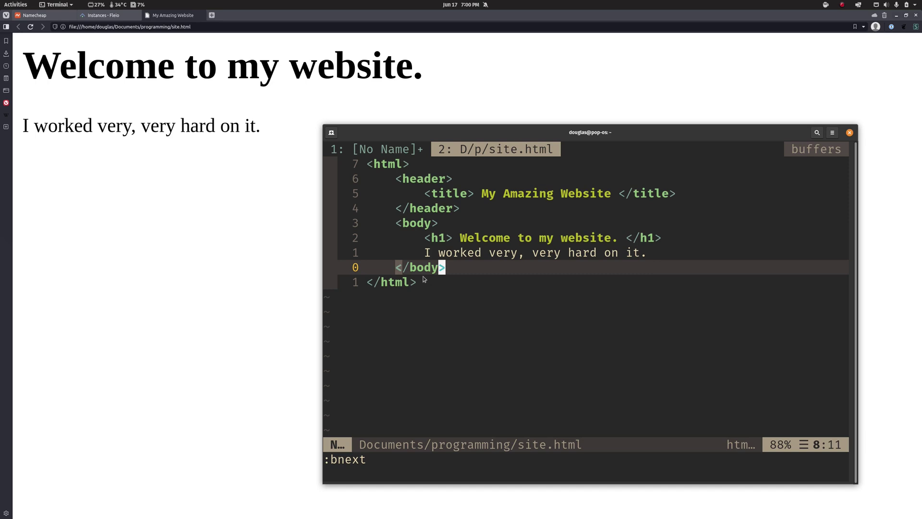
In a new Vivaldi tab, load the blog and open the 'Learning Vim as a Language: Nouns' article
click(218, 17)
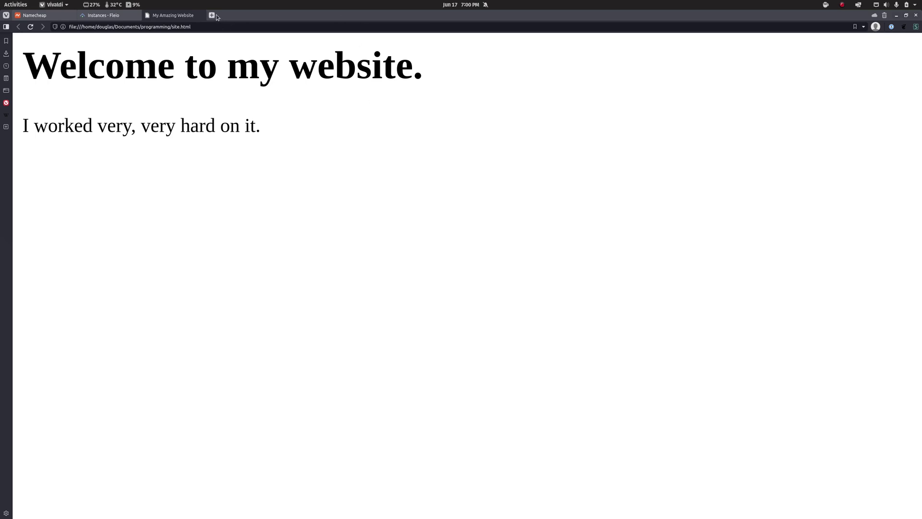
click(213, 15)
text(doug)
key(Return)
click(507, 375)
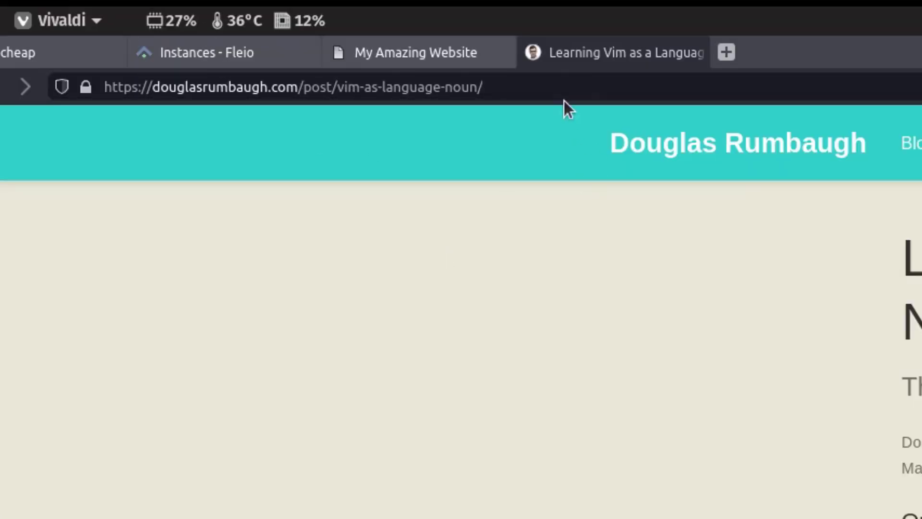
Mark the domain and then the /post/vim-as-language-noun/ path in the article's address
click(563, 96)
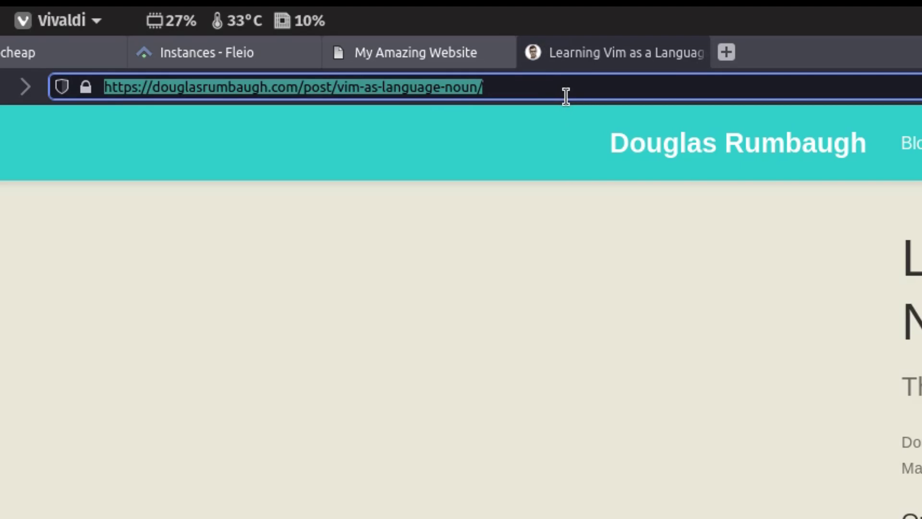
click(485, 89)
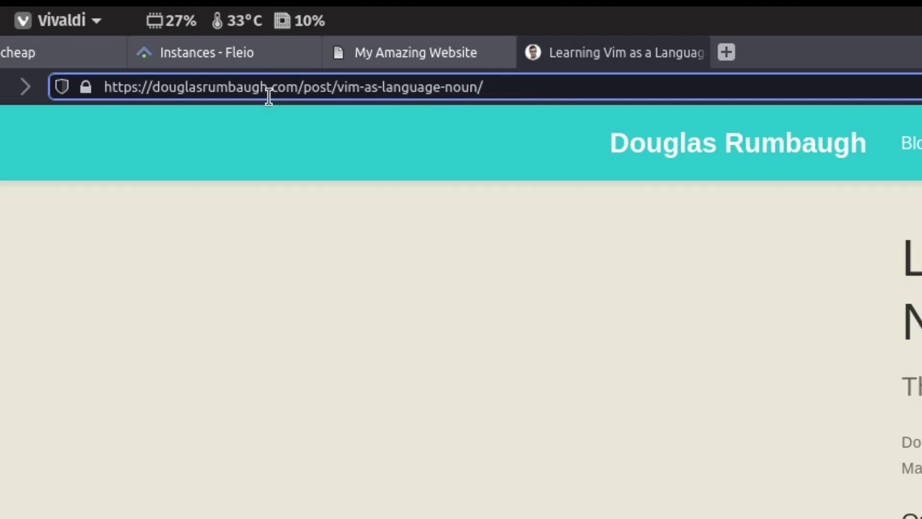
drag(298, 88, 151, 82)
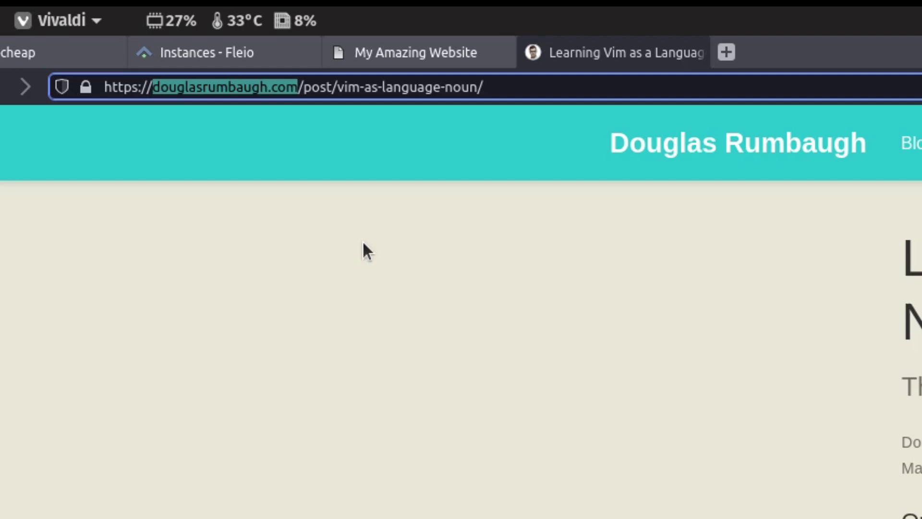
drag(500, 88, 303, 87)
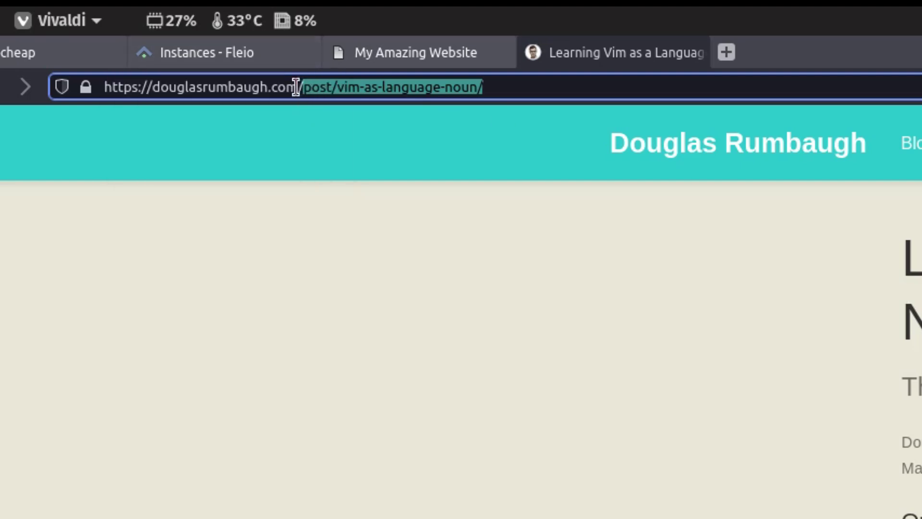
drag(298, 87, 151, 85)
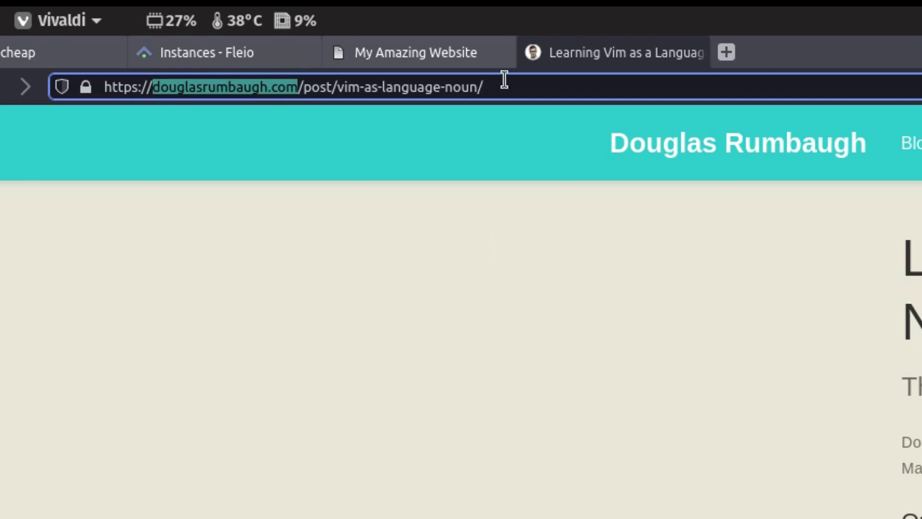
drag(508, 85, 304, 87)
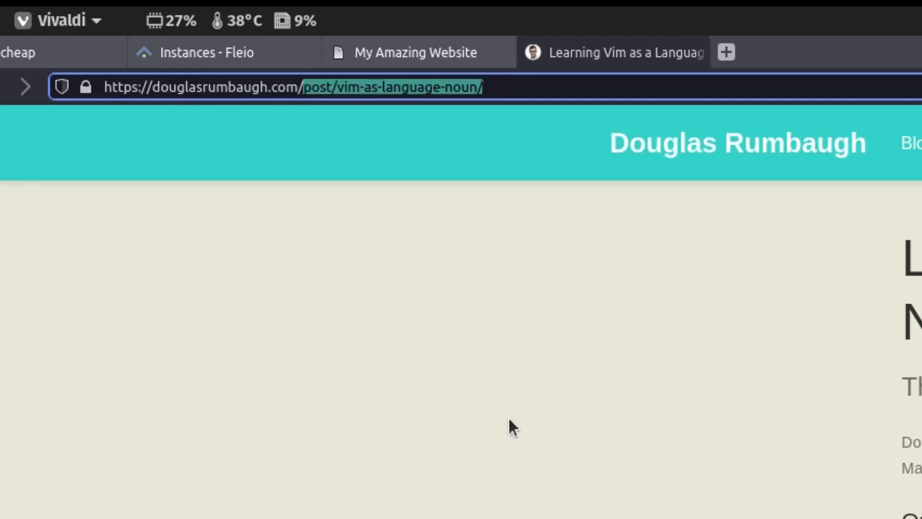
key(super+e)
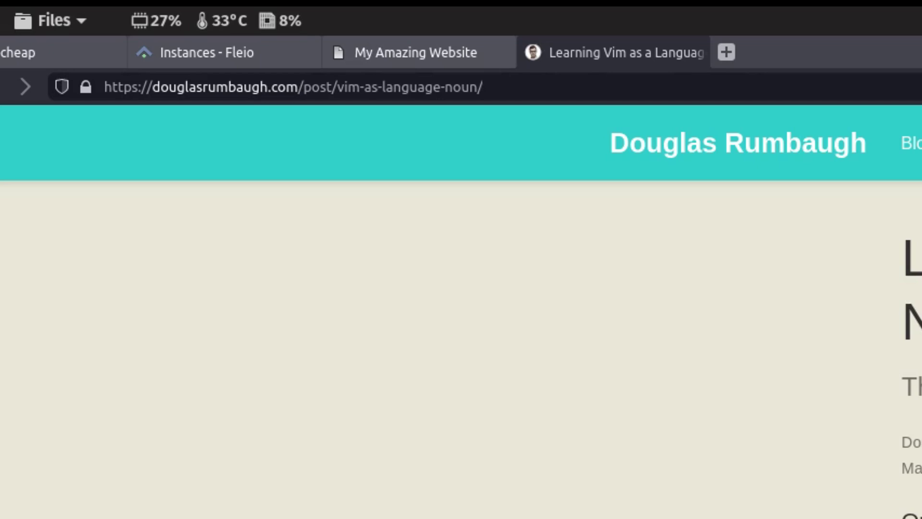
click(293, 87)
drag(297, 87, 147, 87)
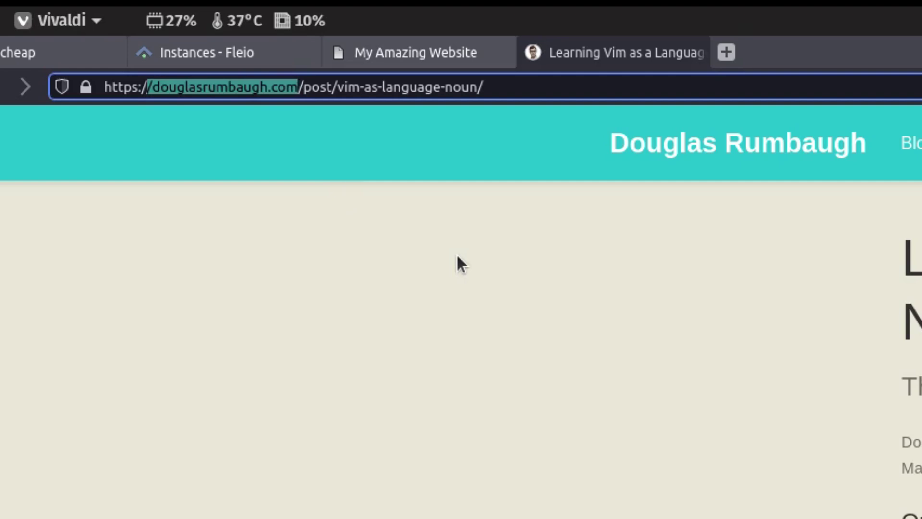
drag(495, 87, 303, 87)
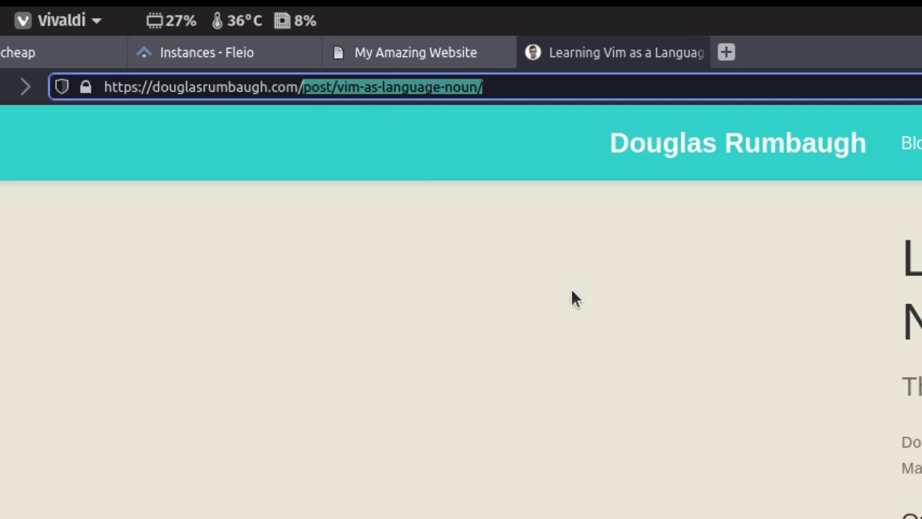
click(309, 87)
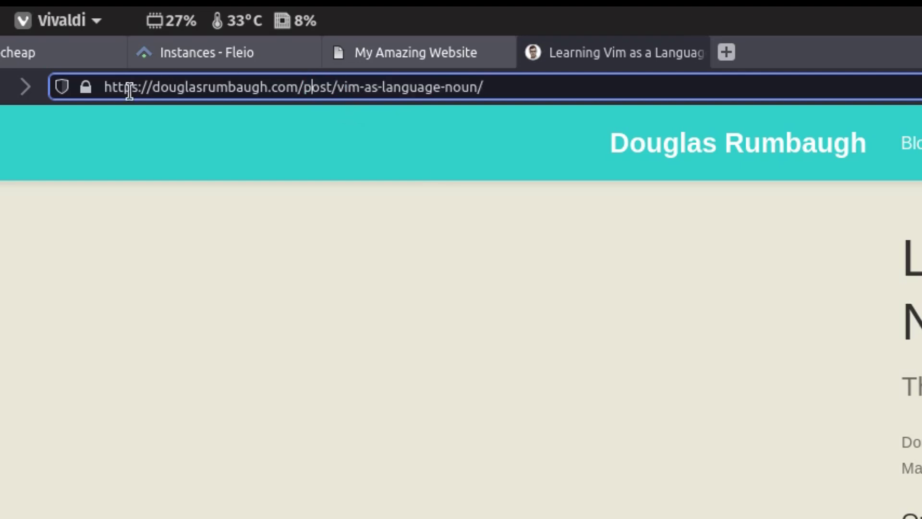
drag(138, 89, 112, 88)
key(ctrl+z)
click(132, 89)
double_click(132, 89)
click(136, 90)
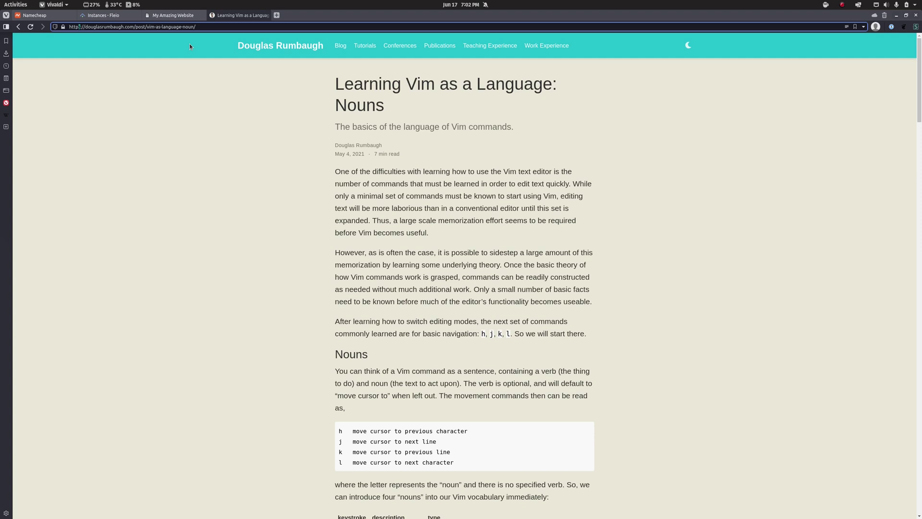
click(191, 127)
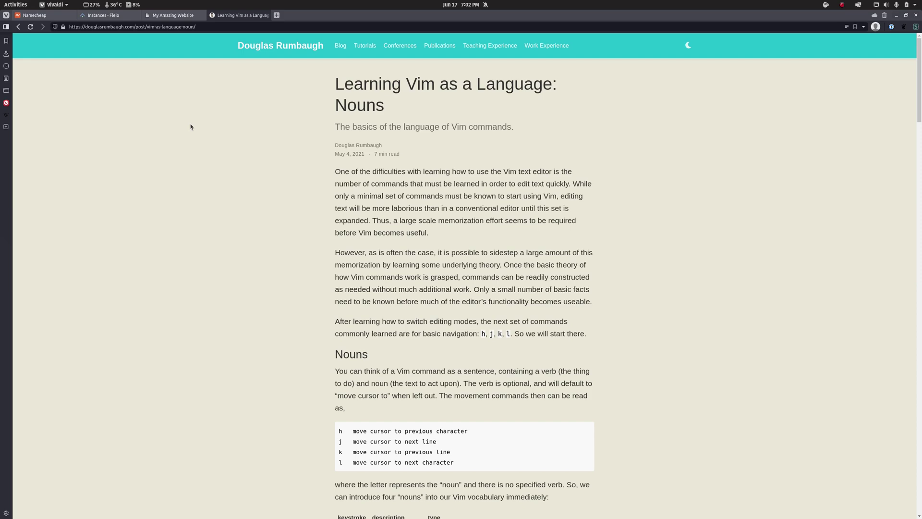
Bring the Vim terminal to the front and return to the [No Name] four-item list buffer
key(super)
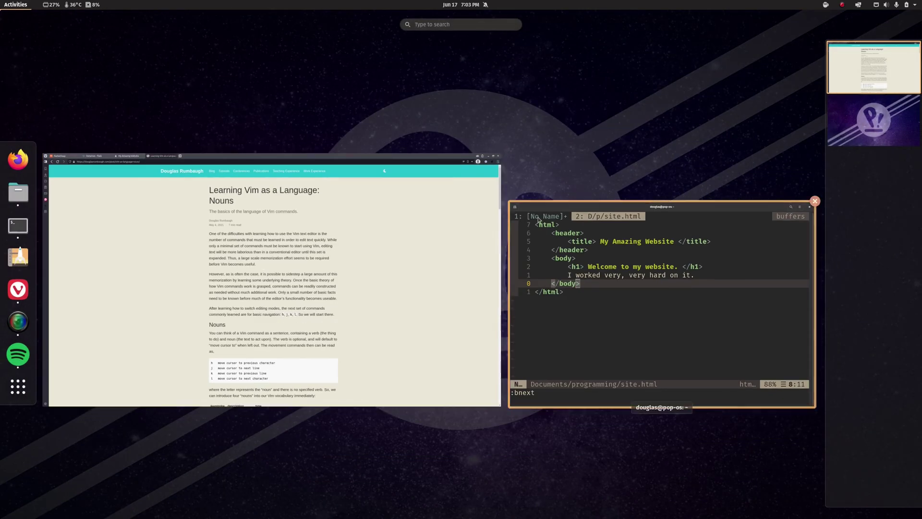
click(554, 227)
key(Tab)
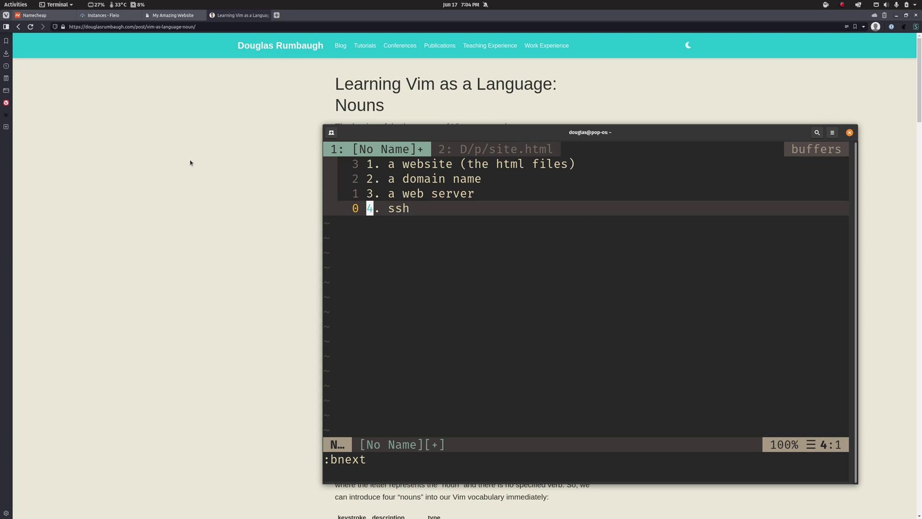
Highlight the 'a domain name' list line, then show the Namecheap homepage tab in Vivaldi
triple_click(498, 183)
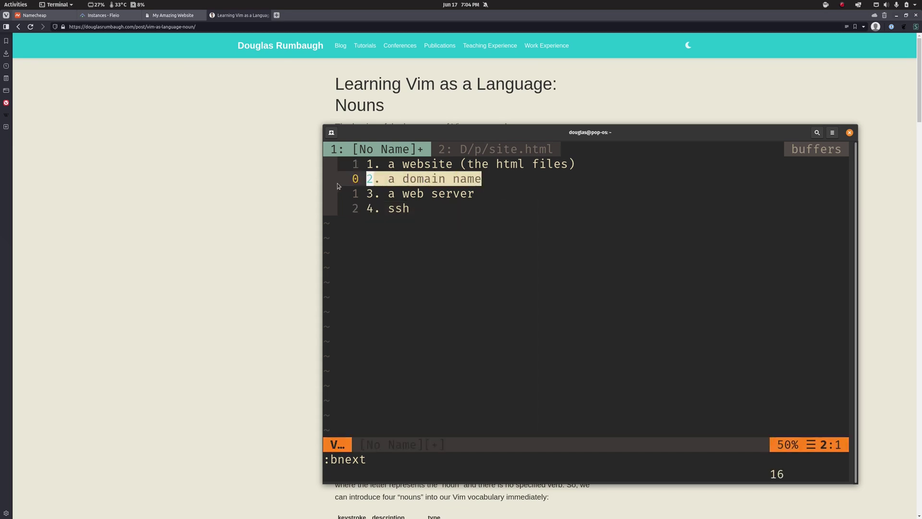
click(514, 204)
click(306, 209)
key(ctrl+1)
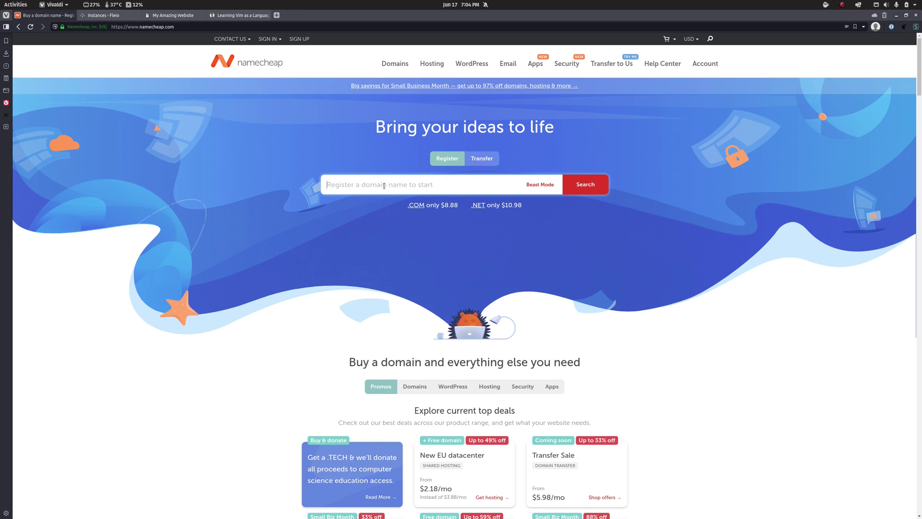
text(douglasrumbaugh)
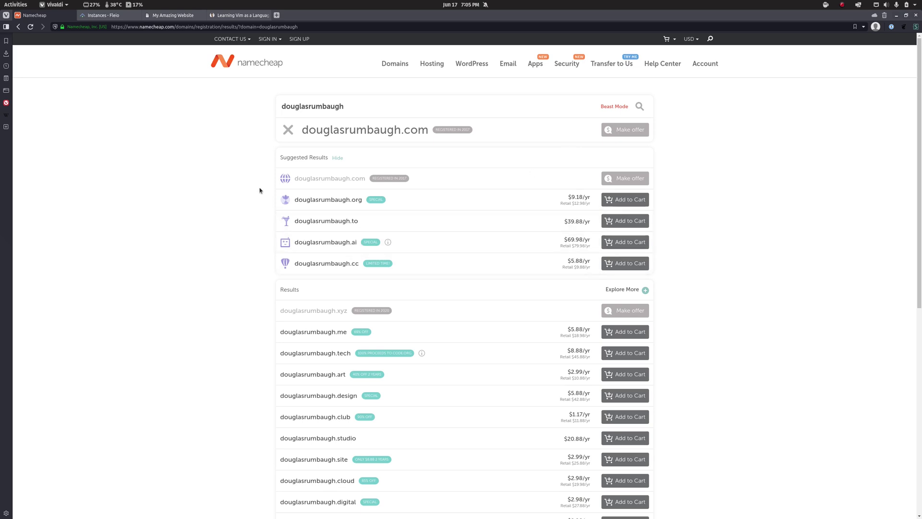
drag(363, 200, 349, 201)
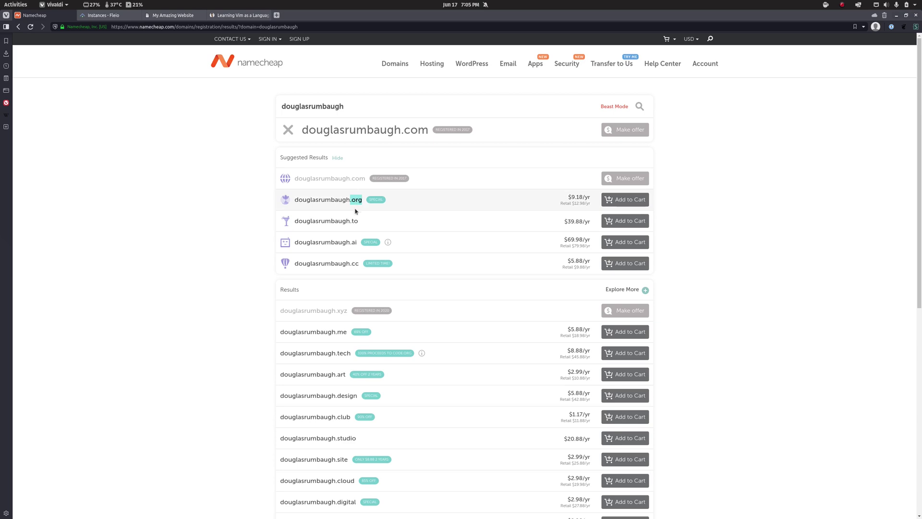
scroll(408, 311, down, 2)
scroll(409, 312, down, 5)
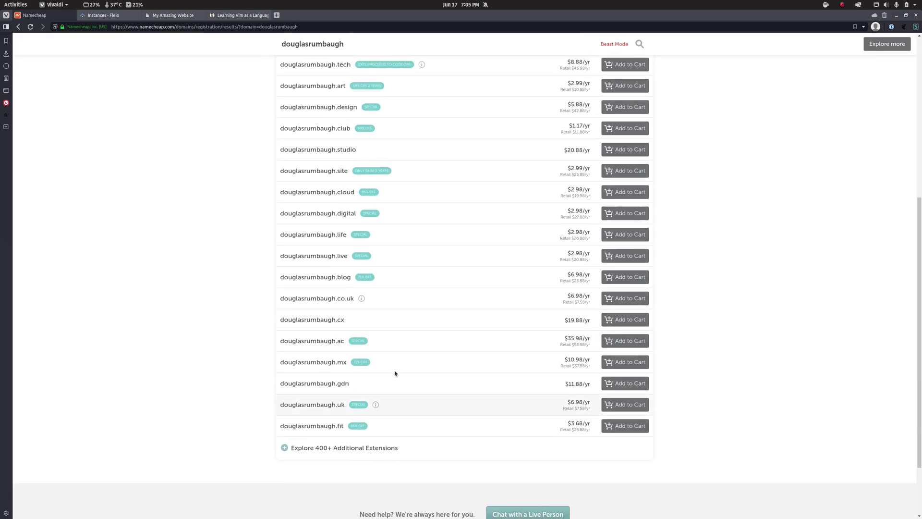
scroll(397, 435, up, 2)
scroll(382, 412, up, 4)
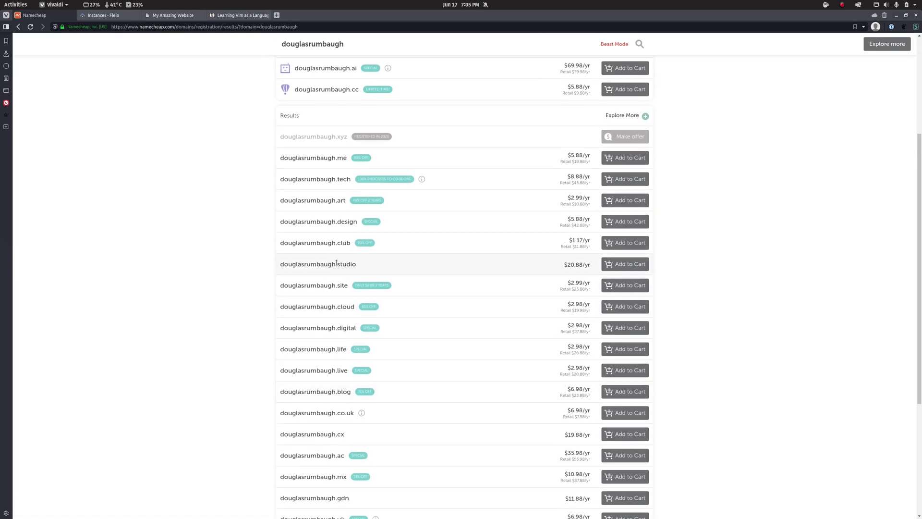
drag(367, 179, 282, 179)
scroll(384, 255, down, 4)
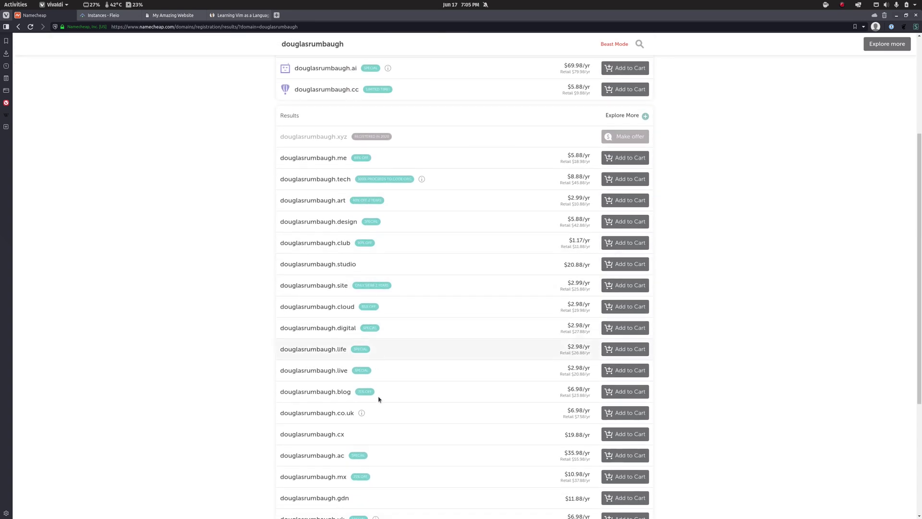
scroll(379, 405, down, 3)
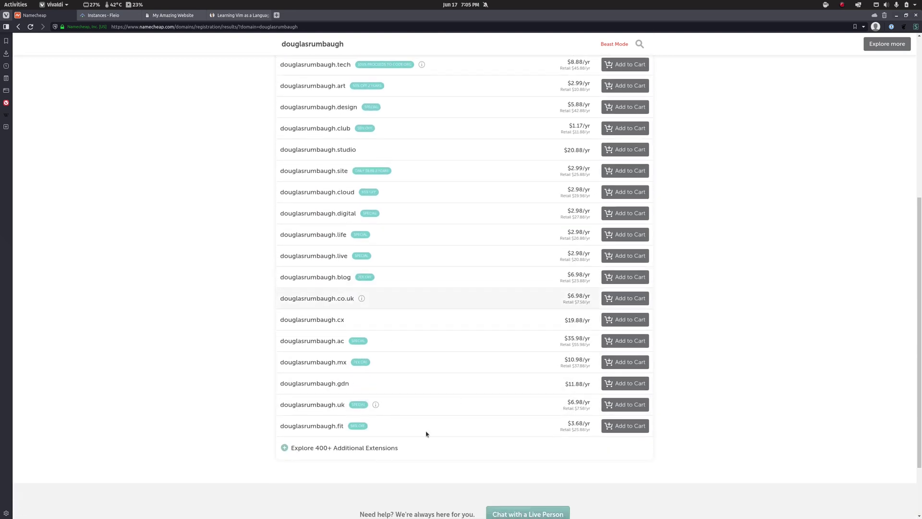
scroll(407, 392, up, 1)
mouse_move(375, 404)
scroll(407, 392, up, 3)
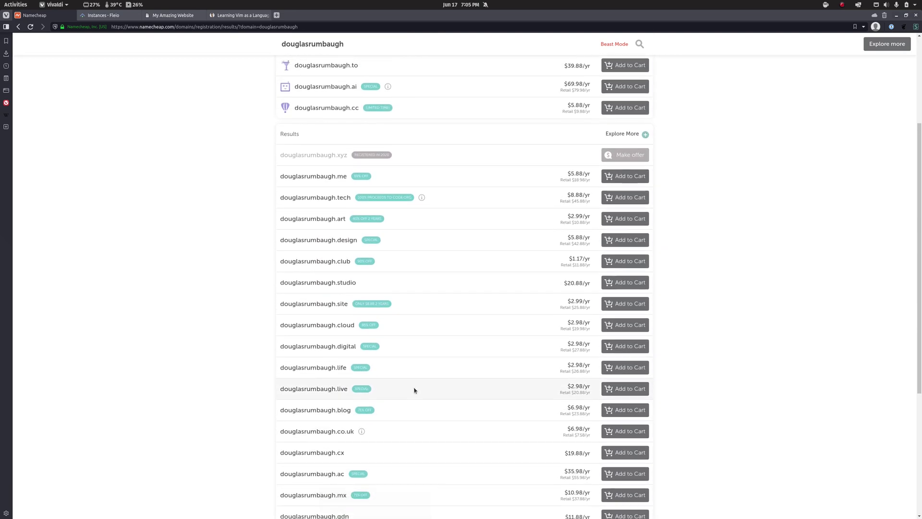
scroll(408, 386, up, 4)
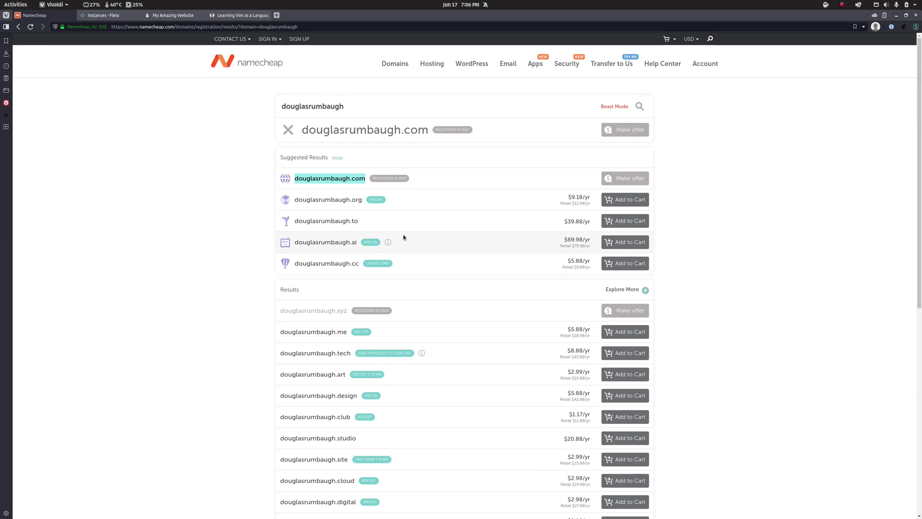
drag(384, 241, 353, 242)
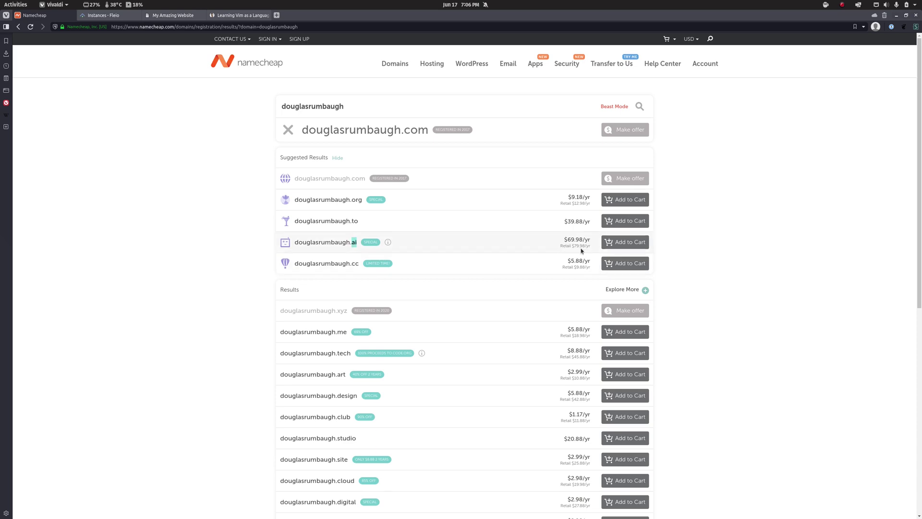
drag(593, 239, 563, 239)
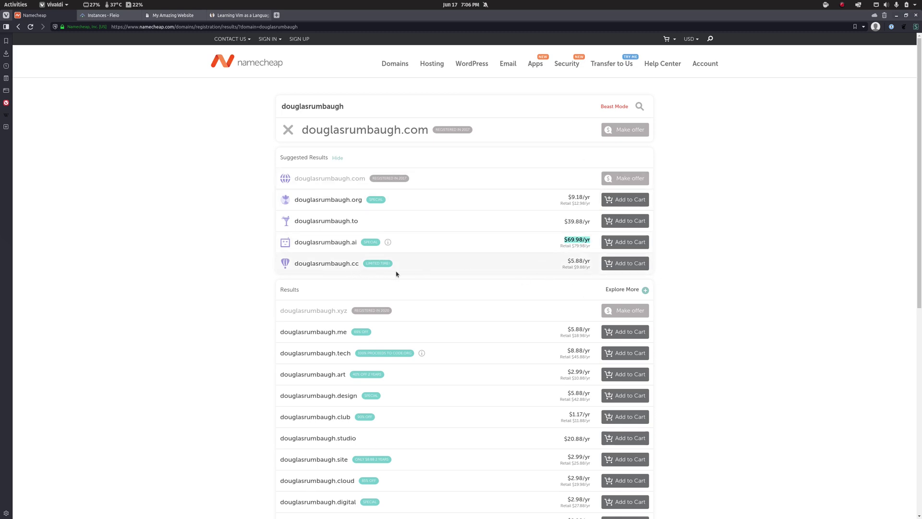
drag(358, 243, 352, 243)
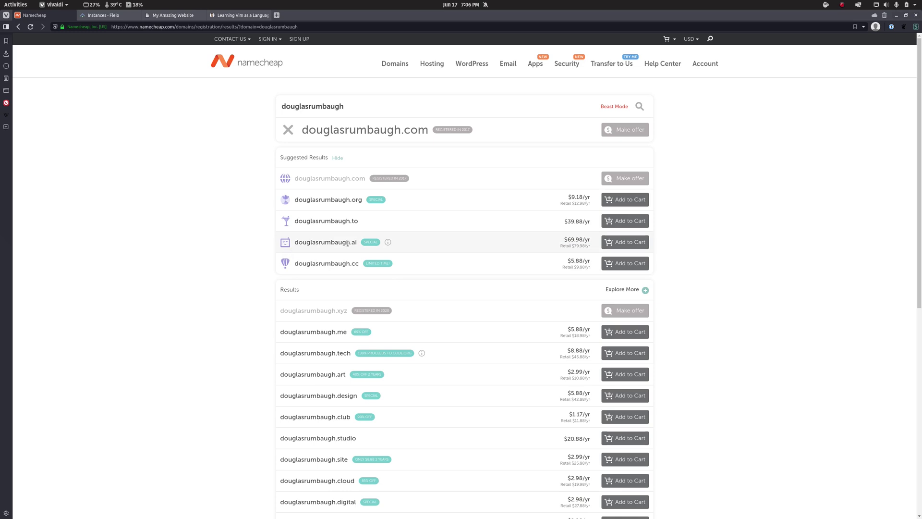
scroll(463, 258, down, 5)
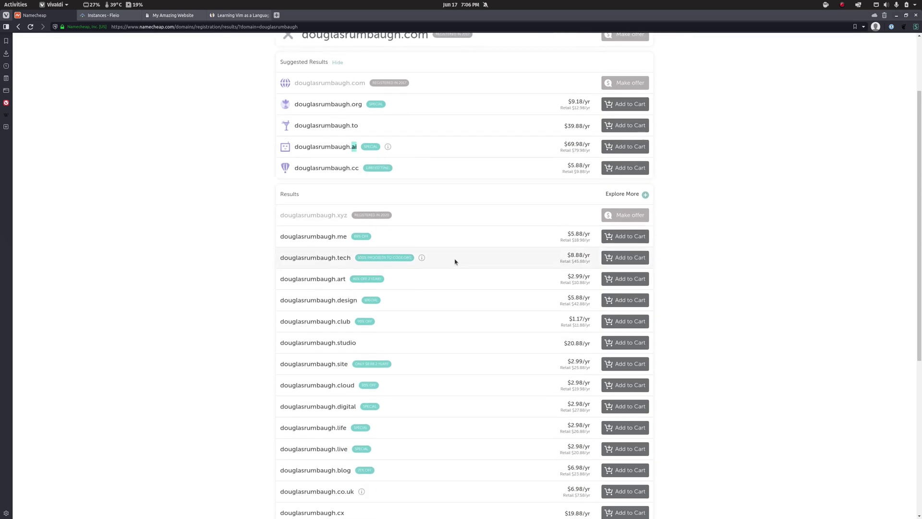
scroll(459, 428, down, 1)
scroll(445, 423, up, 5)
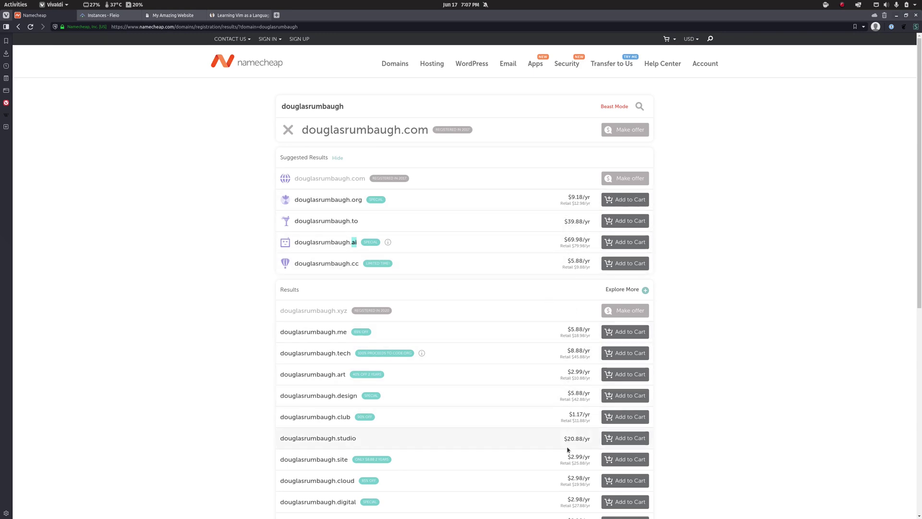
scroll(565, 454, down, 1)
scroll(566, 454, down, 1)
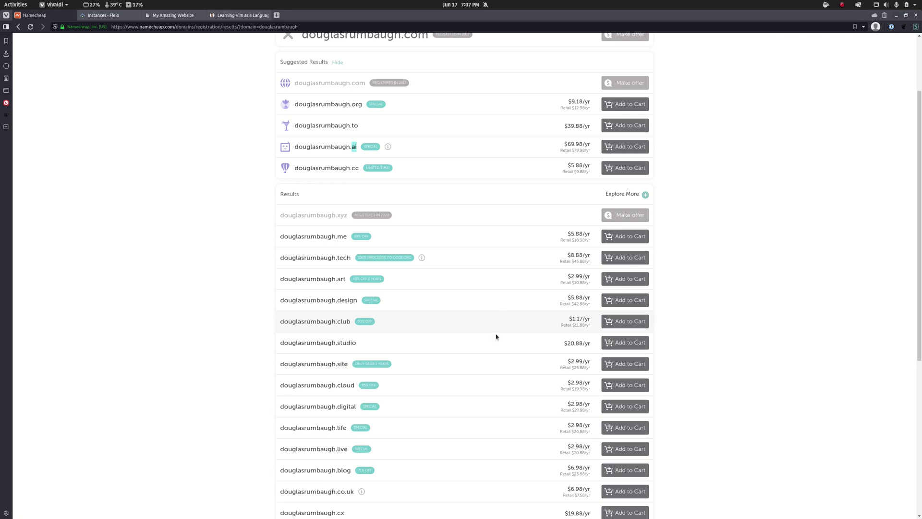
scroll(495, 339, up, 3)
scroll(490, 343, up, 1)
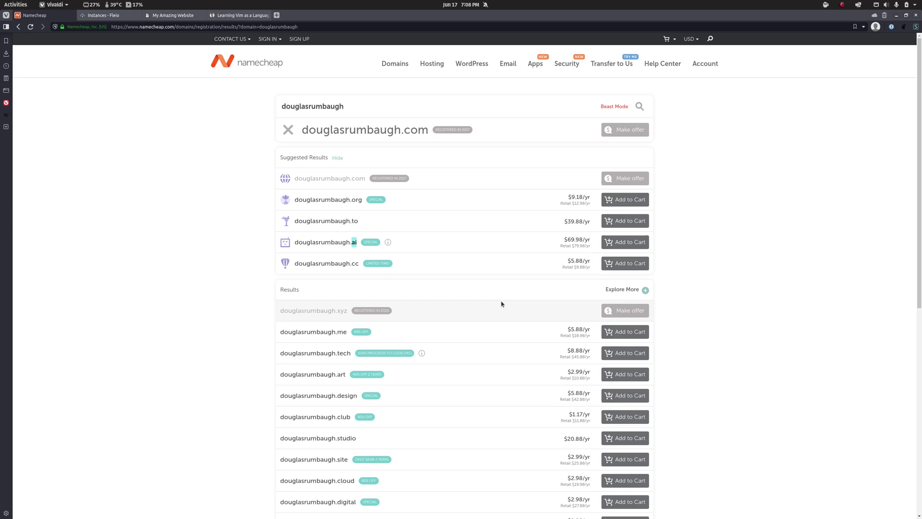
Add douglasrumbaugh.org to the Namecheap cart at $9.18/yr
click(411, 215)
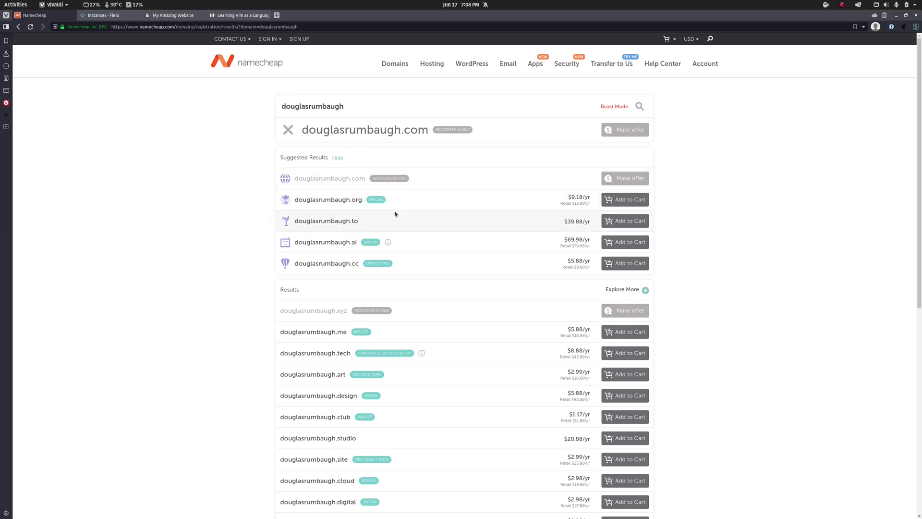
click(642, 202)
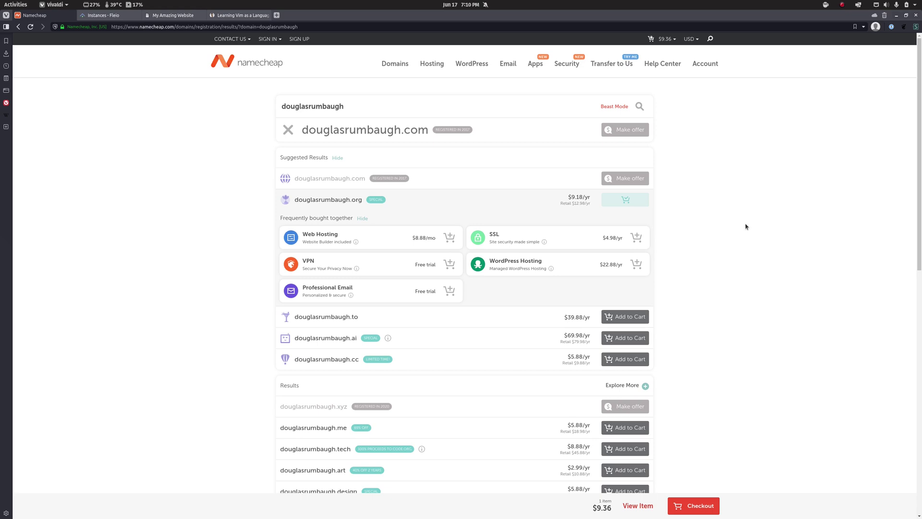
Load google.com in a new Vivaldi tab
click(276, 15)
text(google.com)
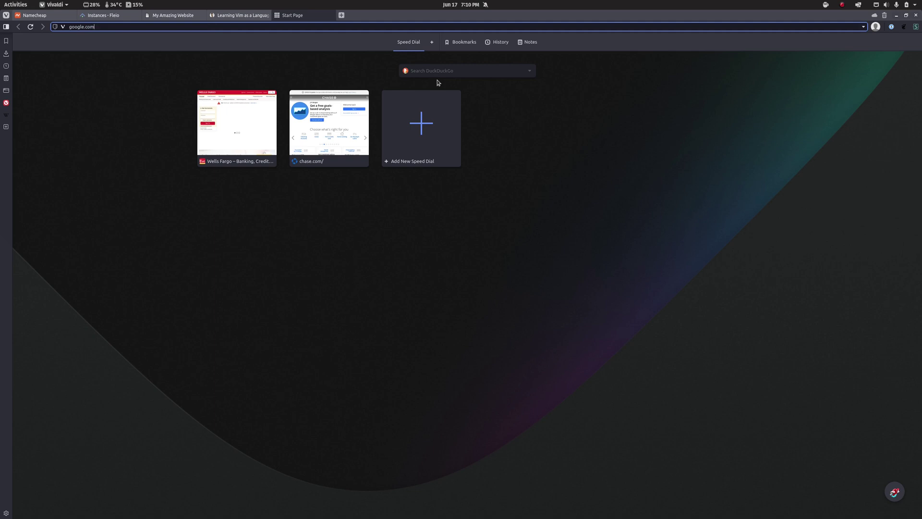
key(Return)
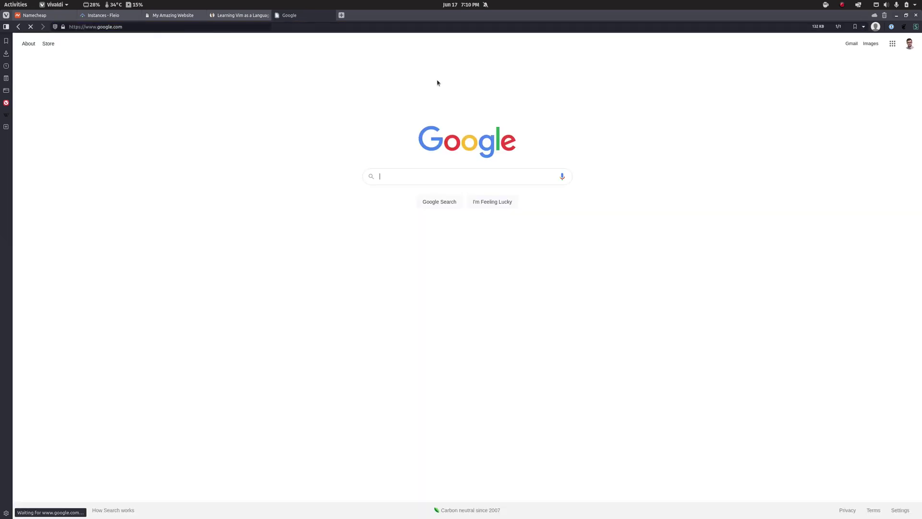
Replace the address with the misspelled gogle.com and load it
click(450, 28)
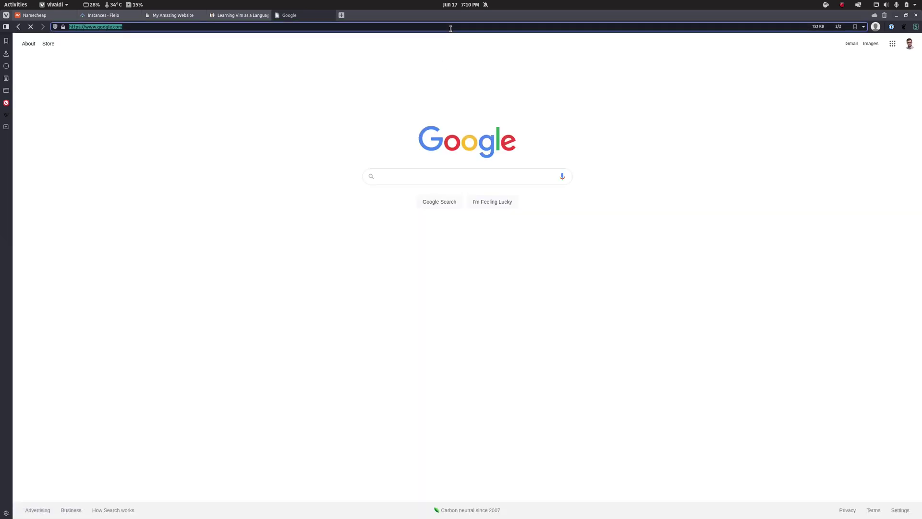
text(gogle.com)
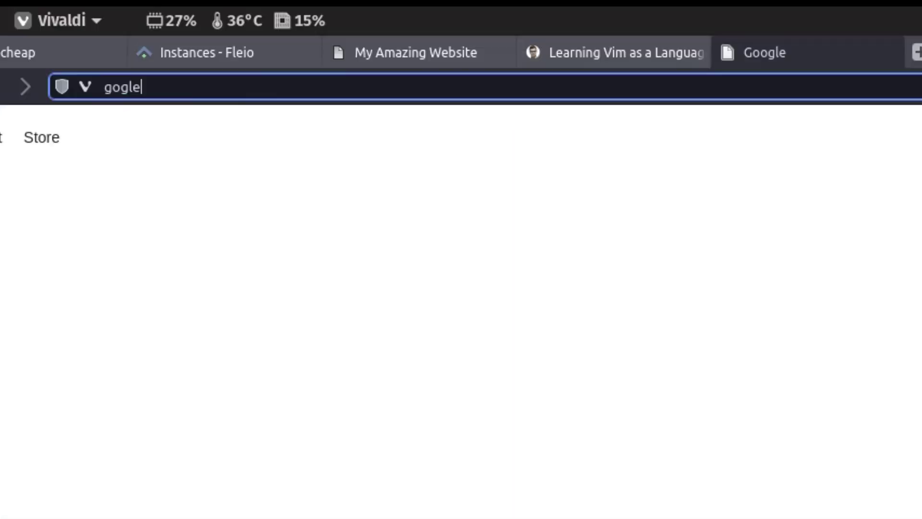
key(Return)
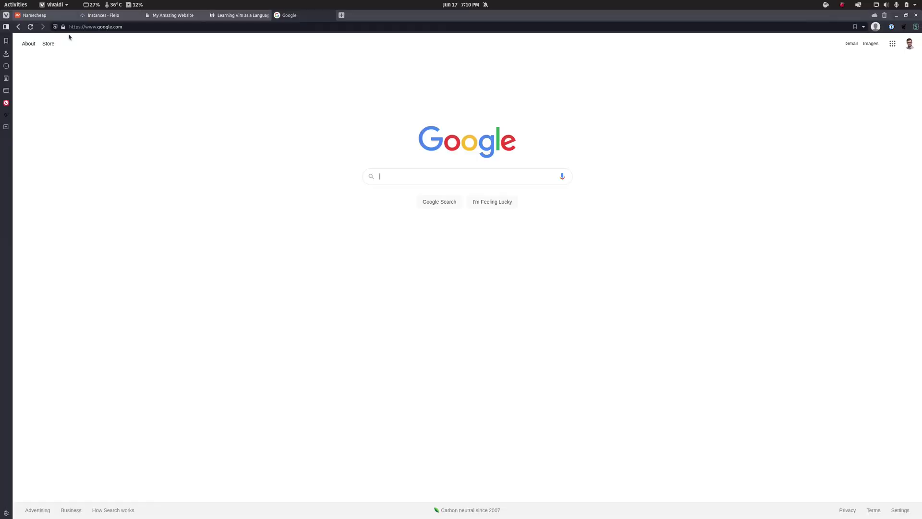
drag(122, 28, 101, 28)
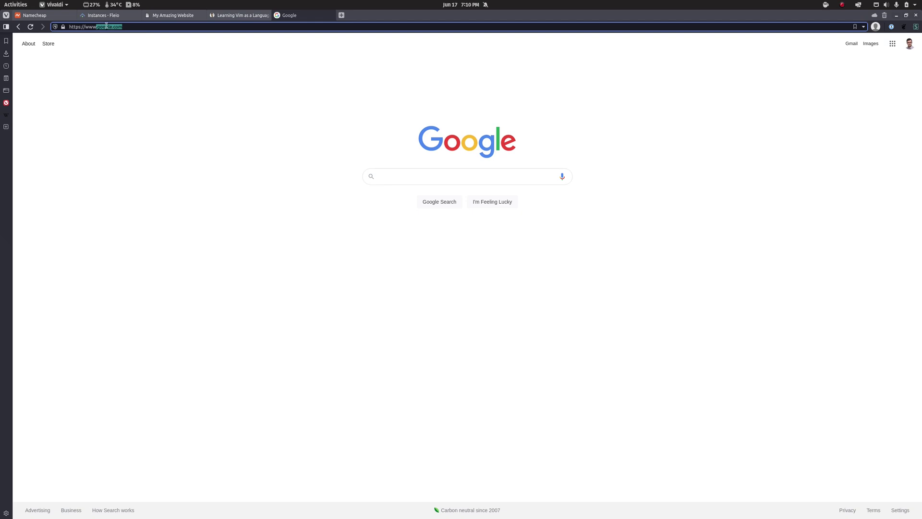
click(107, 28)
text(o)
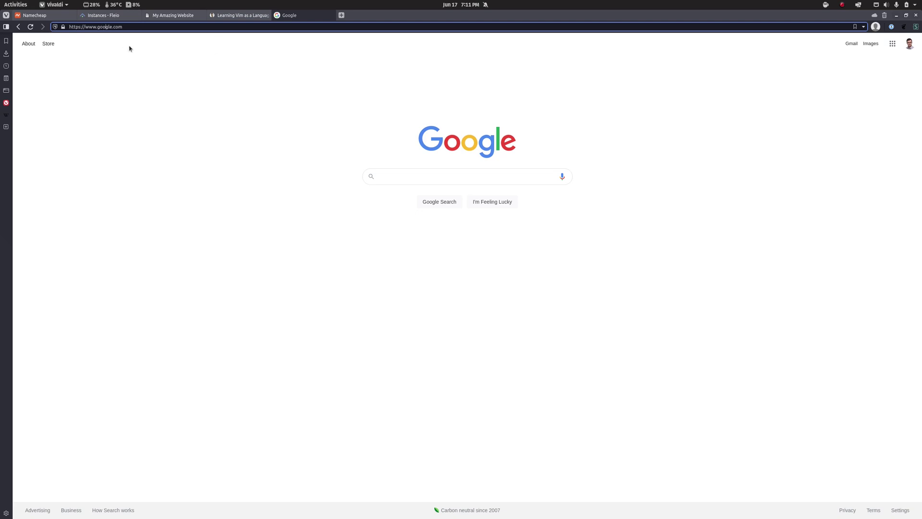